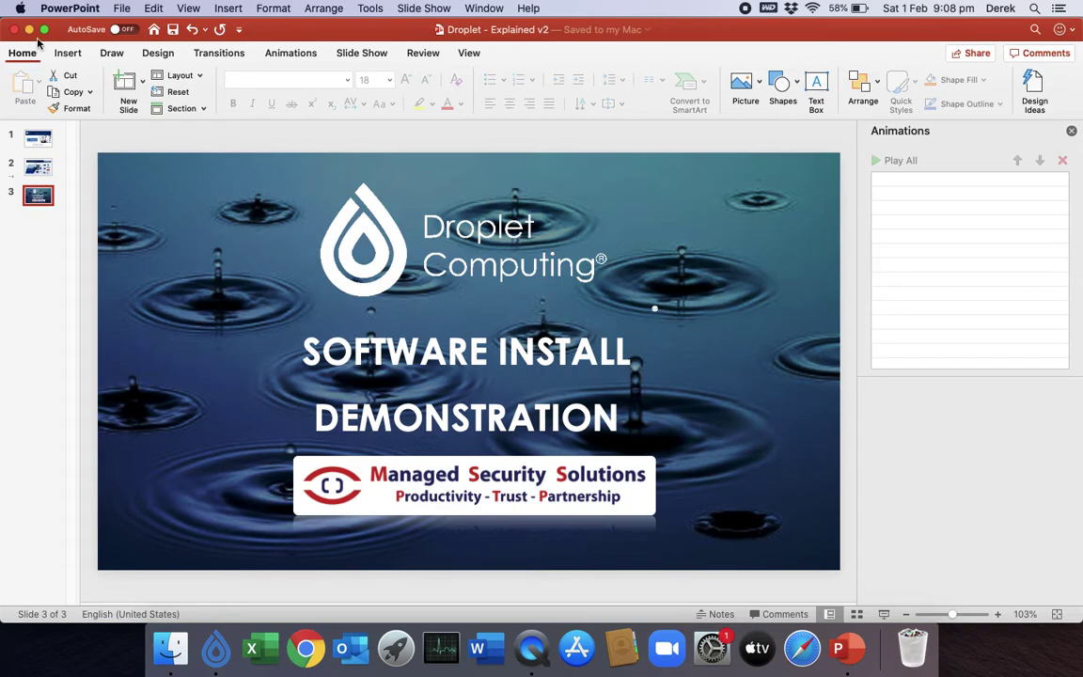
- Minimise the presentation, switch to Droplet, and open Explorer inside the displayed container
left_click(30, 31)
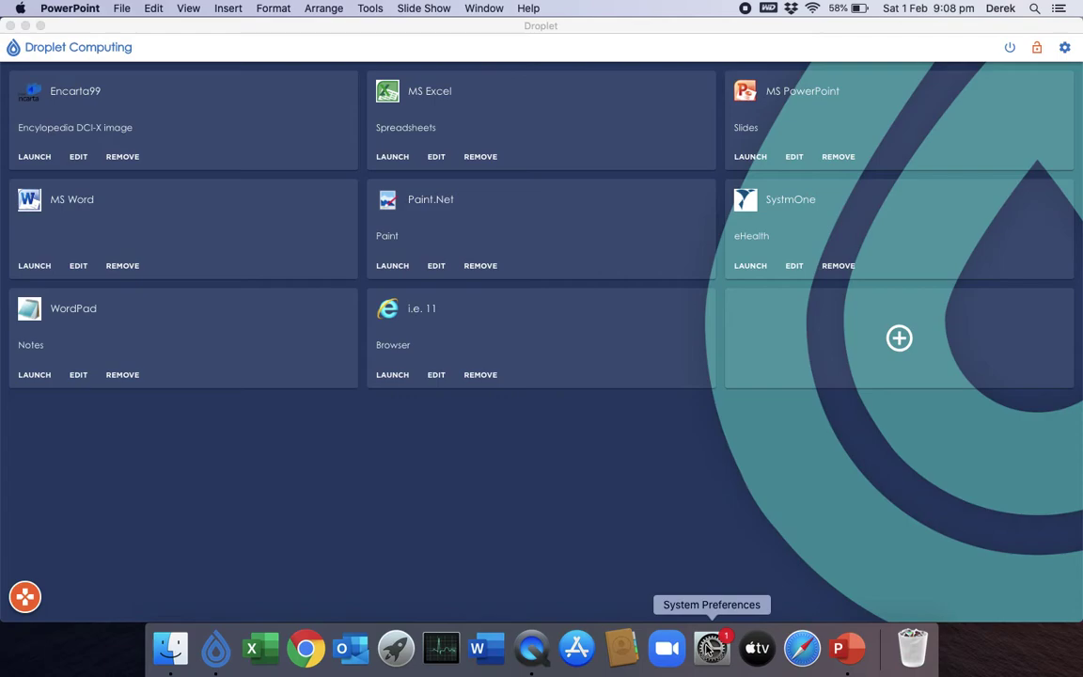
left_click(30, 607)
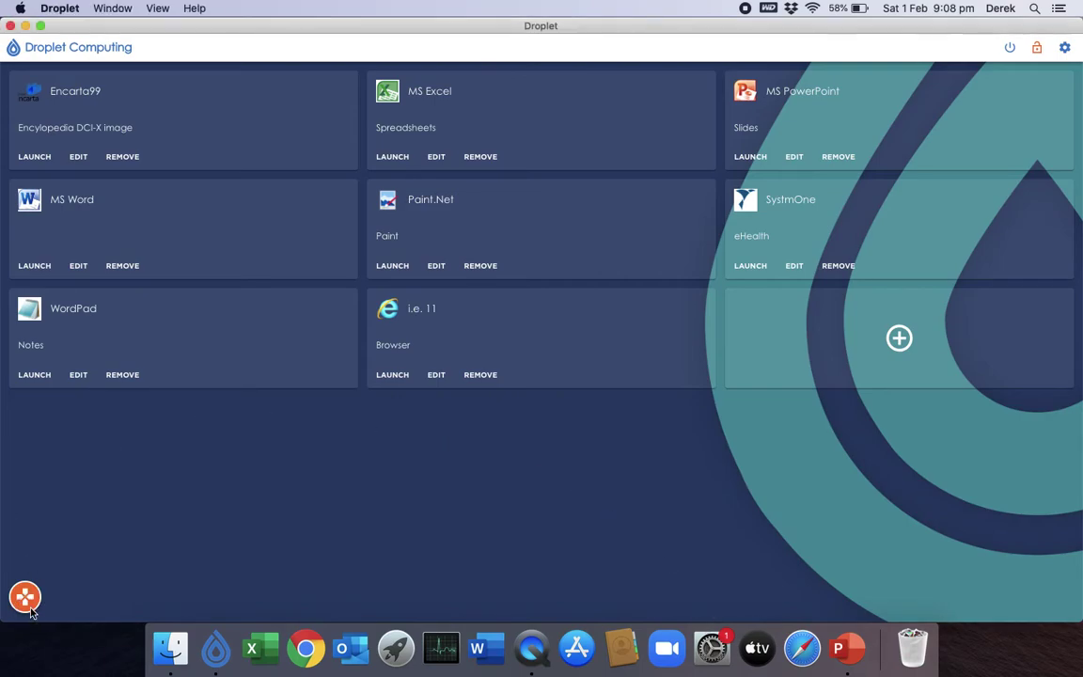
left_click(28, 601)
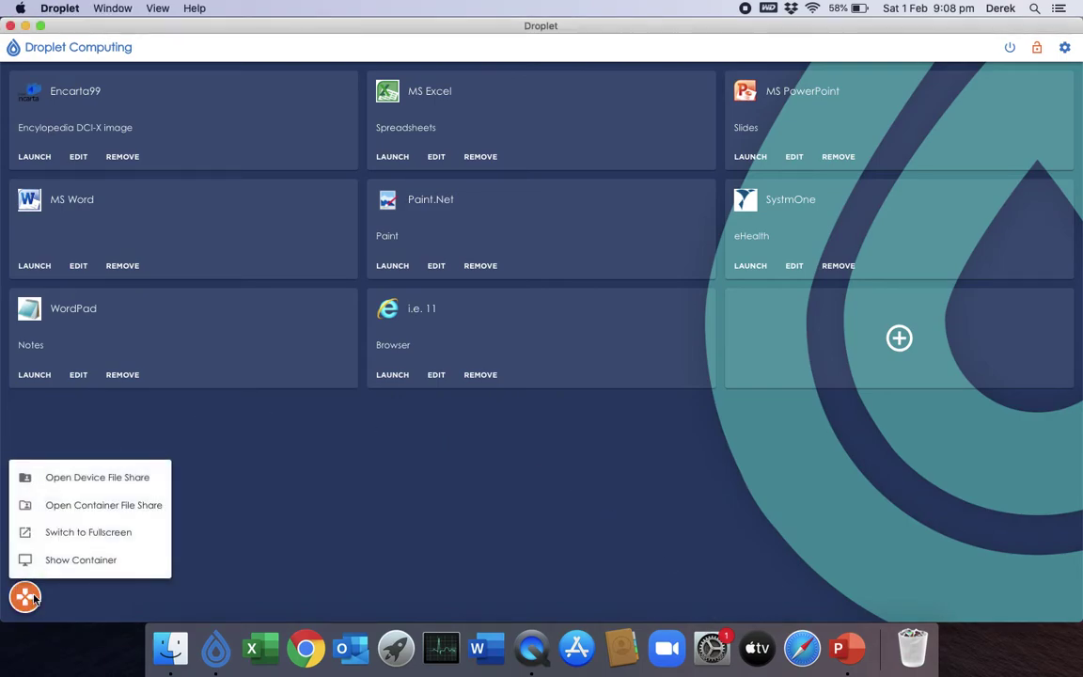
left_click(85, 560)
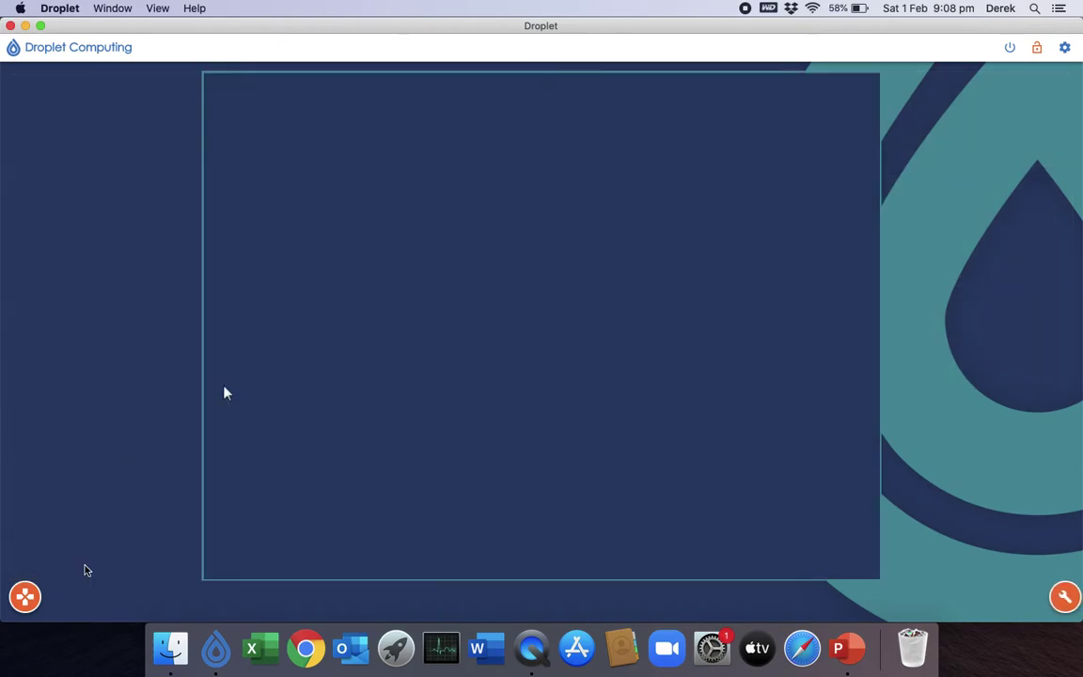
left_click(1057, 598)
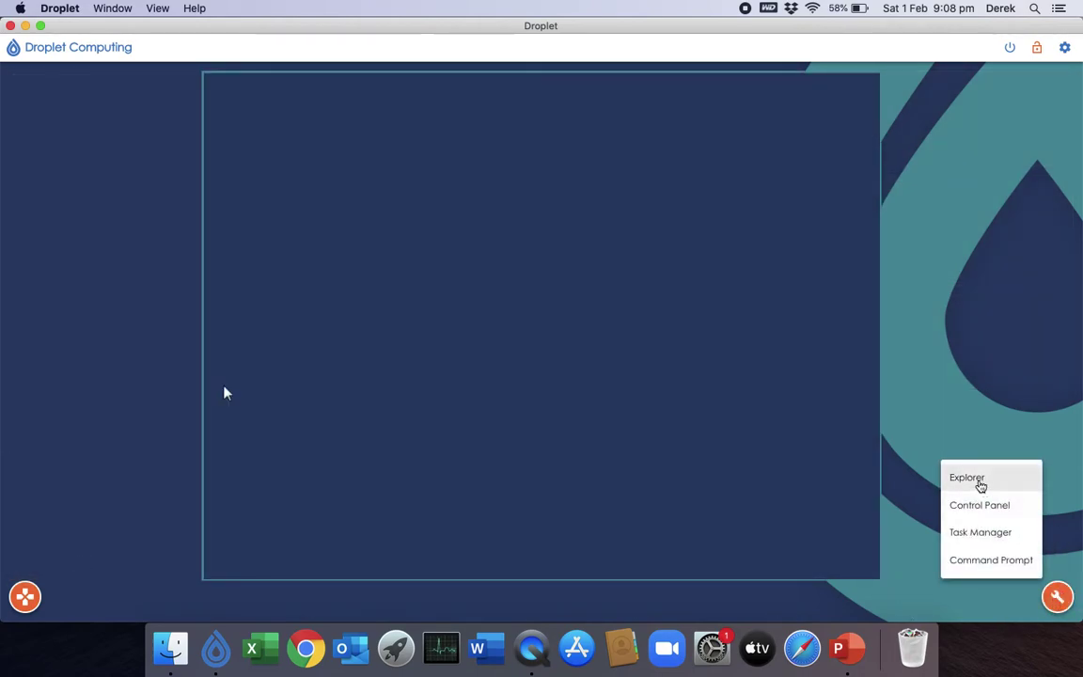
left_click(978, 481)
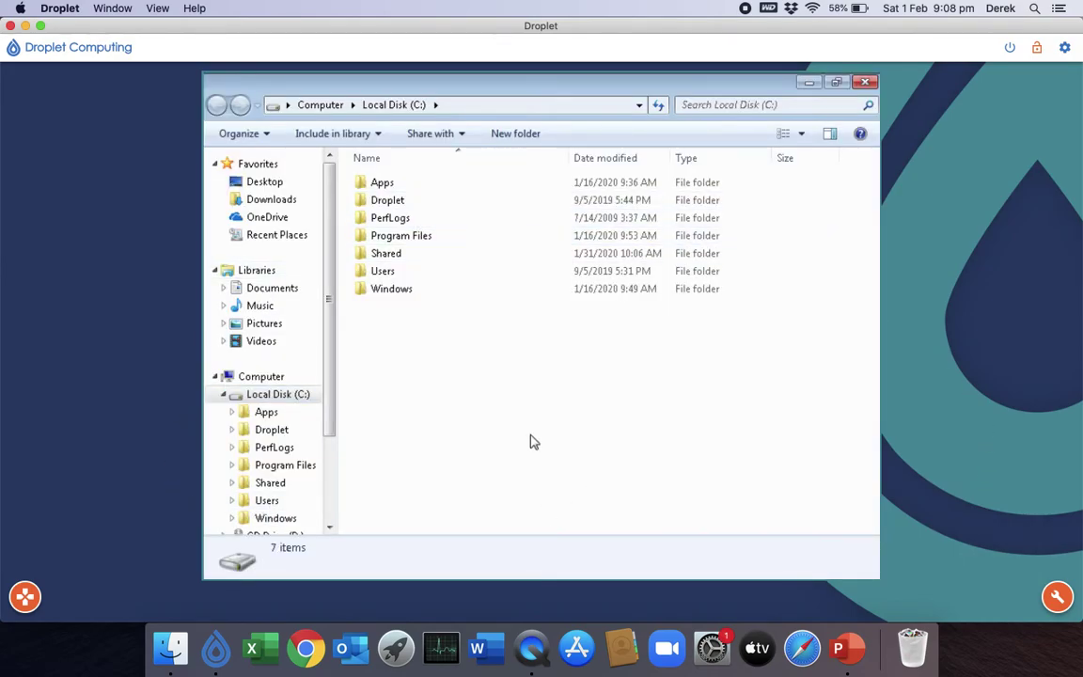
- Browse the Shared folder and the Documents library, and run NotePadd++.7.7.1.Installer
left_click(224, 395)
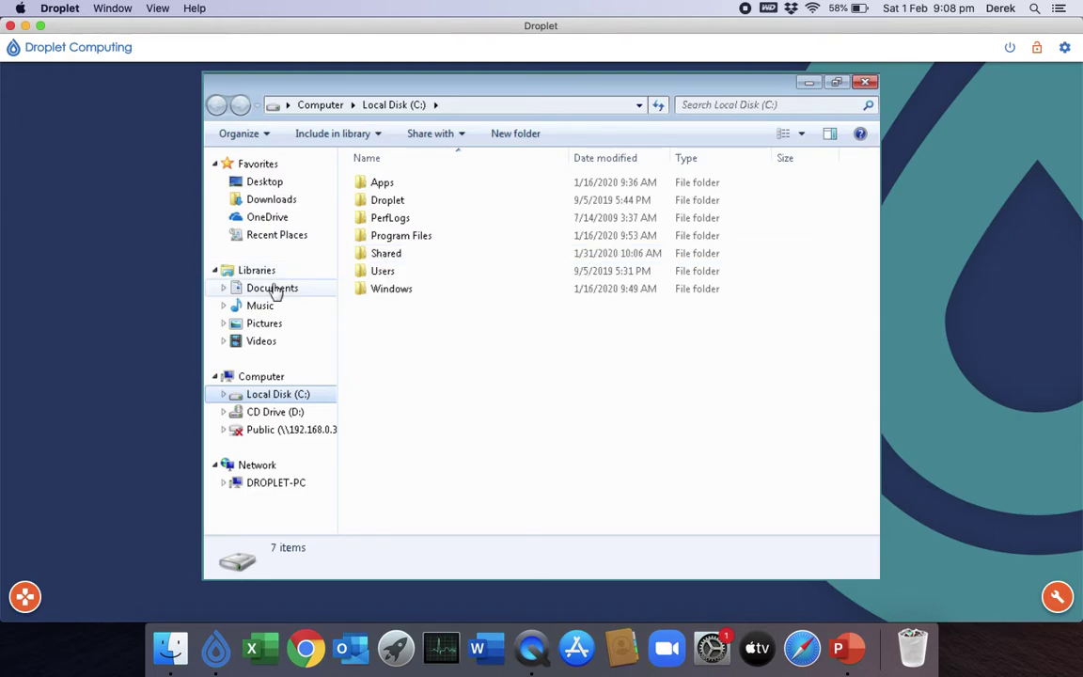
left_click(366, 255)
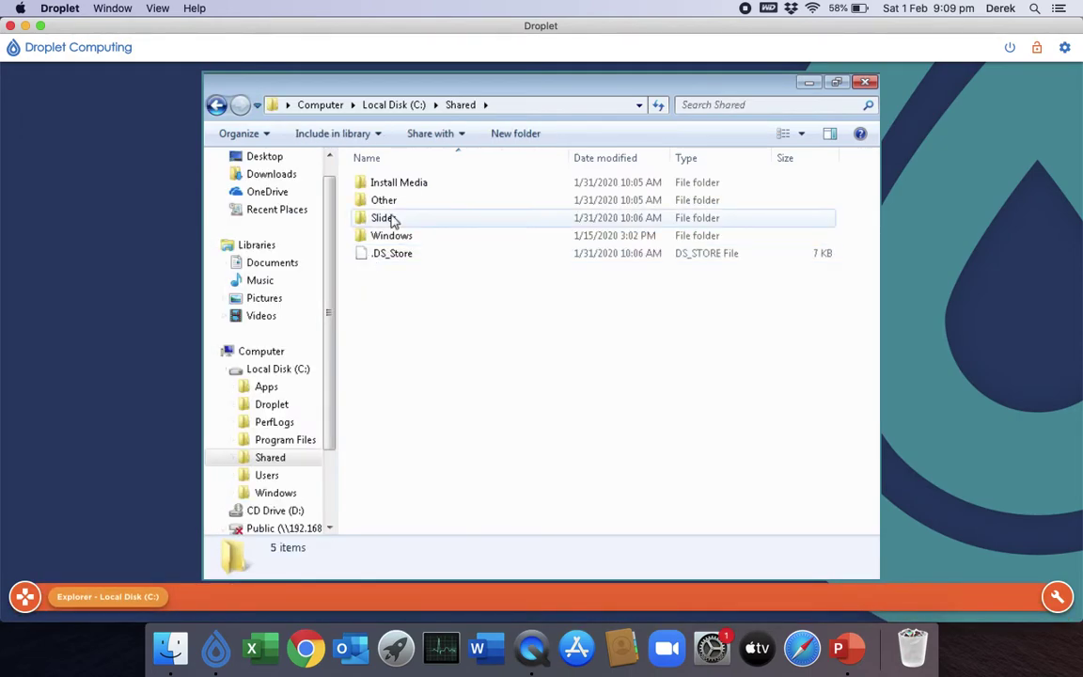
left_click(282, 265)
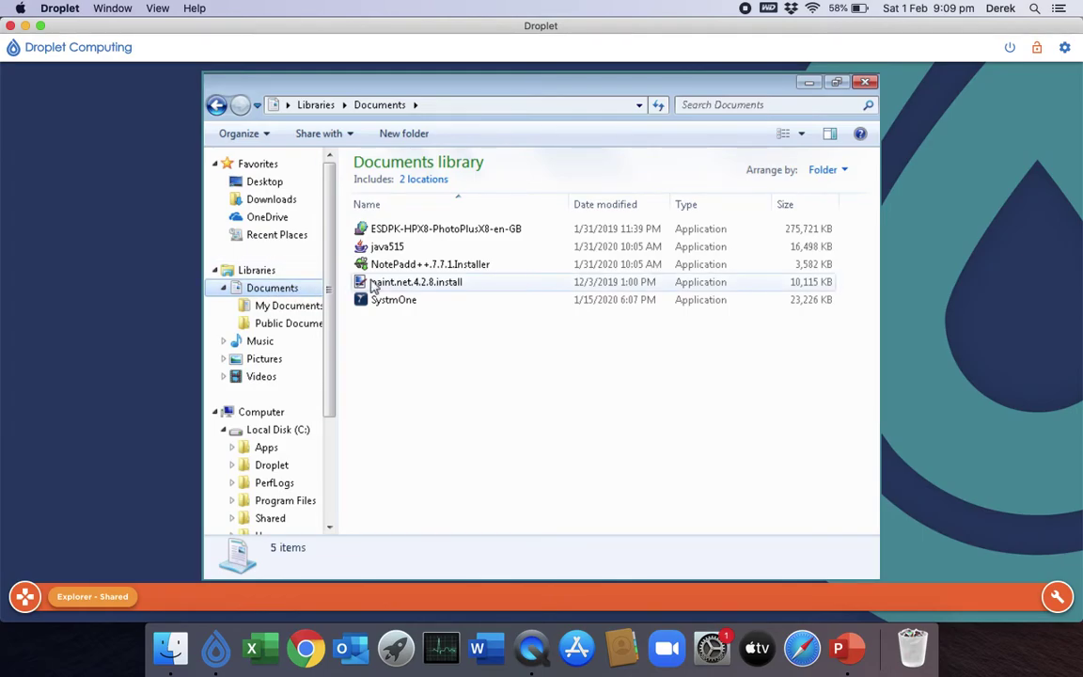
left_click(377, 265)
double_click(377, 265)
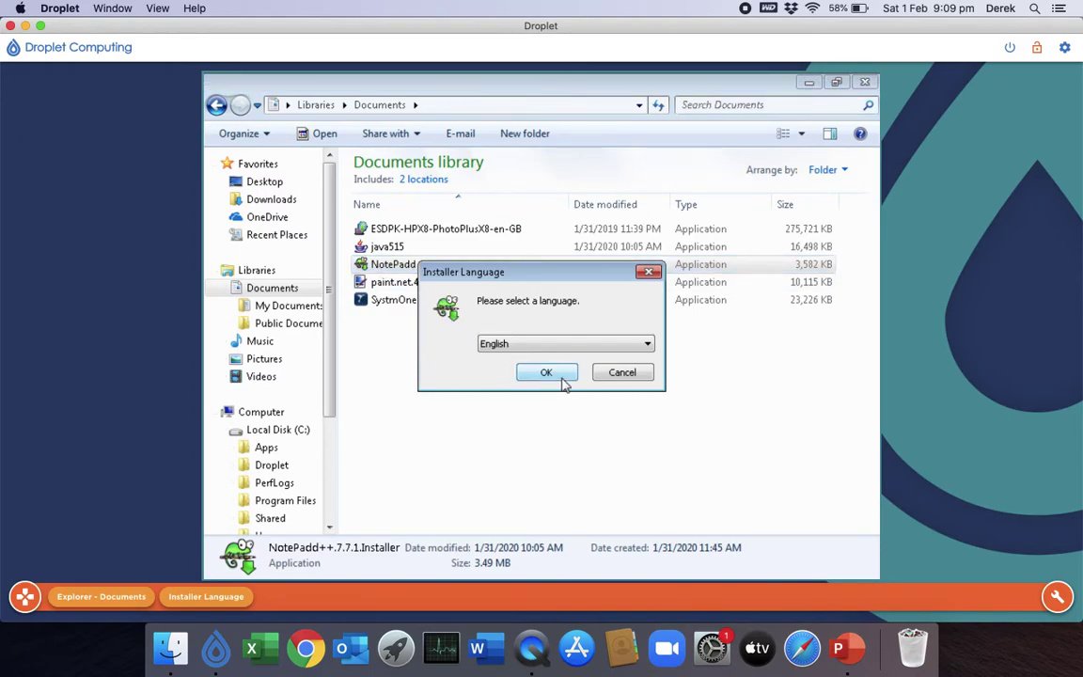
- Install Notepad++ v7.7.1 in English, accepting the licence and keeping the default destination folder and components
left_click(562, 377)
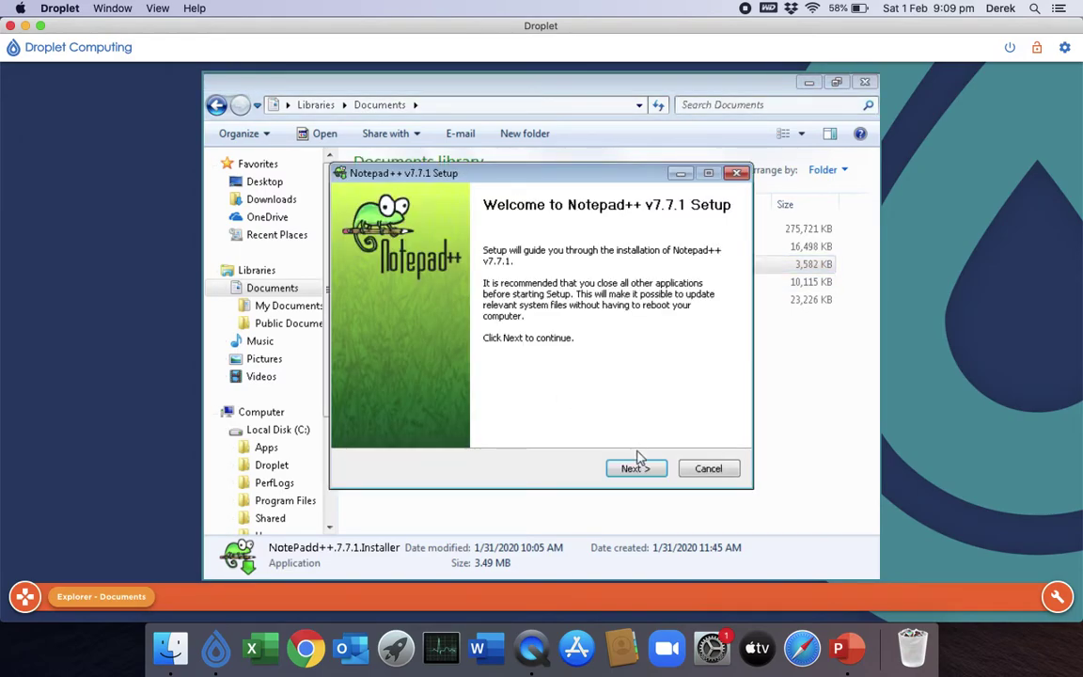
left_click(646, 471)
left_click(646, 473)
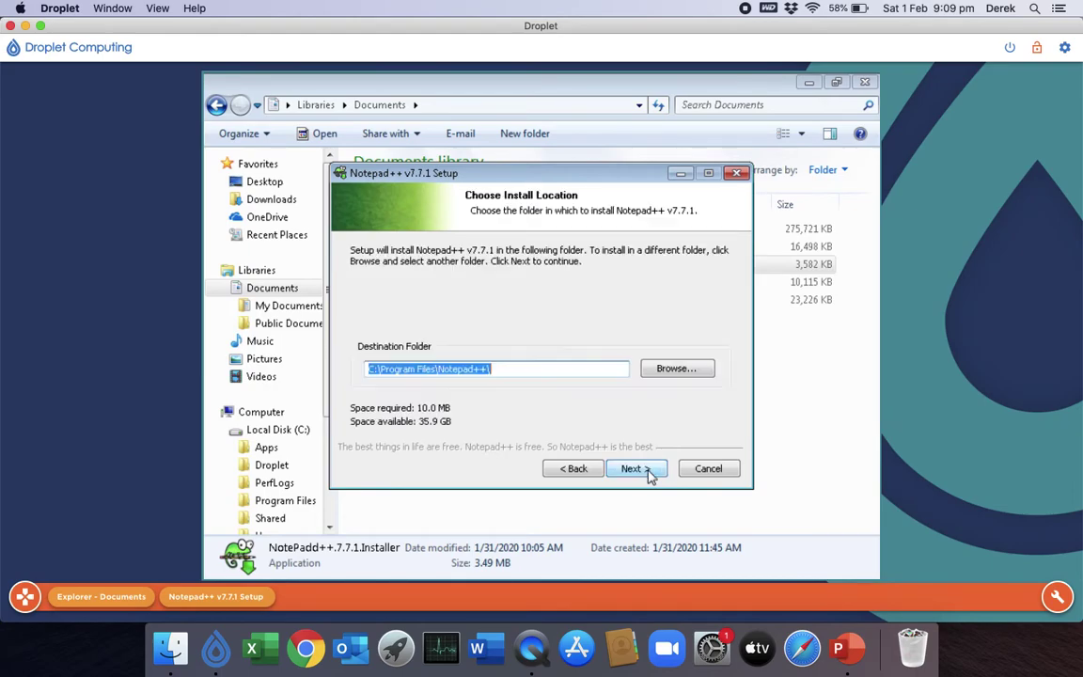
left_click(646, 473)
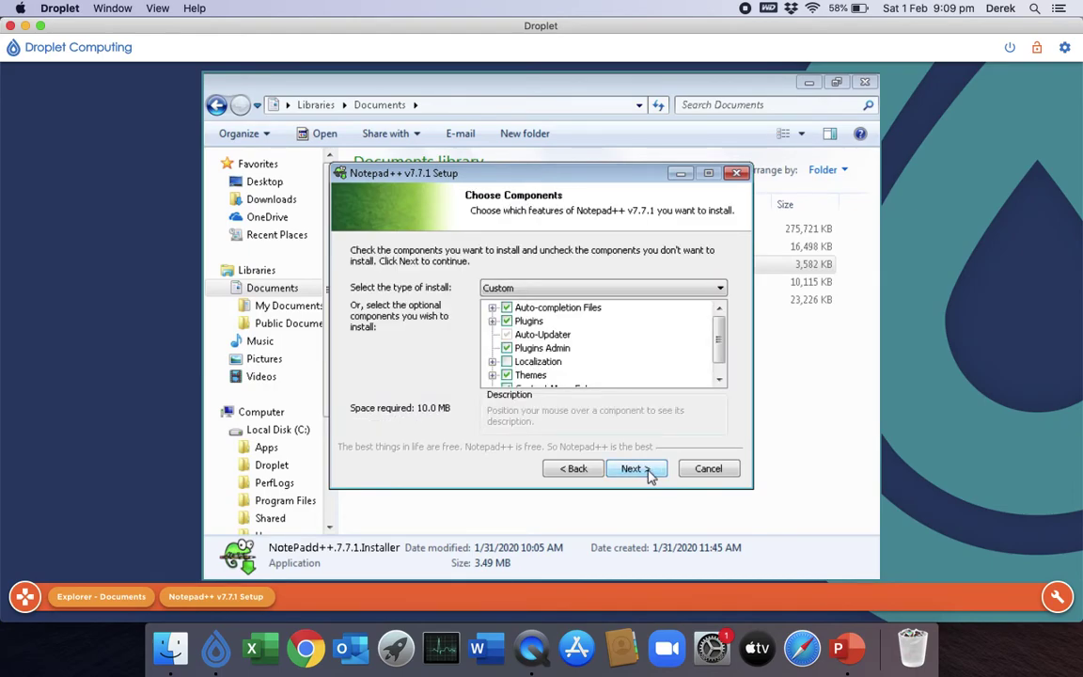
left_click(647, 471)
left_click(647, 471)
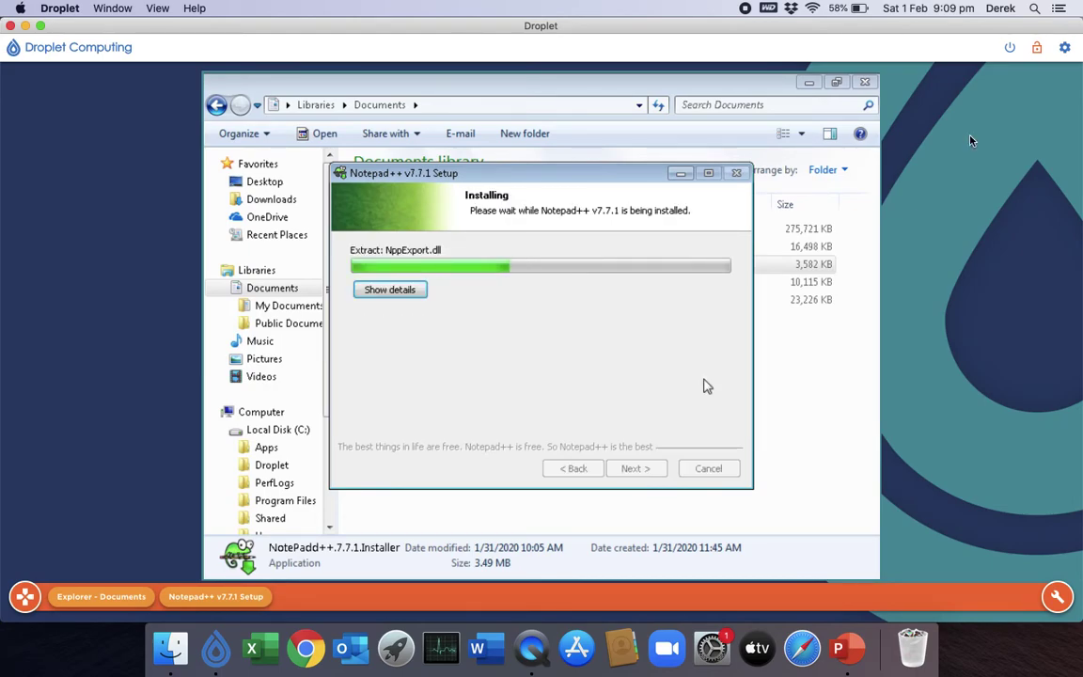
- Close the Explorer window and finish the Notepad++ setup with the option to run Notepad++ v7.7.1 turned off
left_click(866, 83)
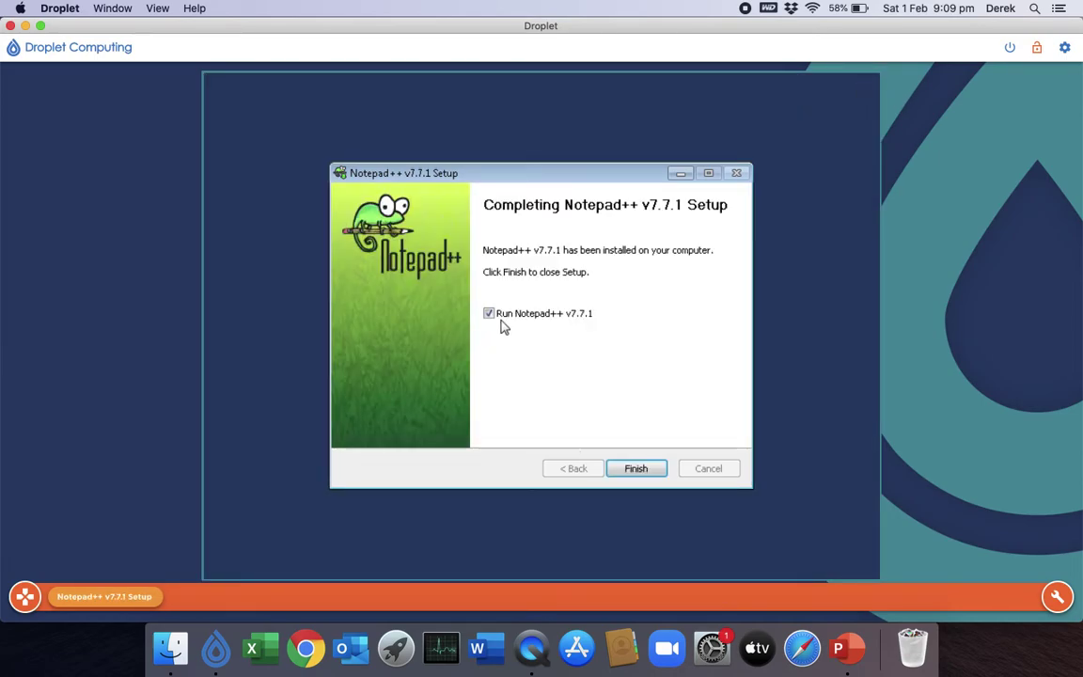
left_click(490, 315)
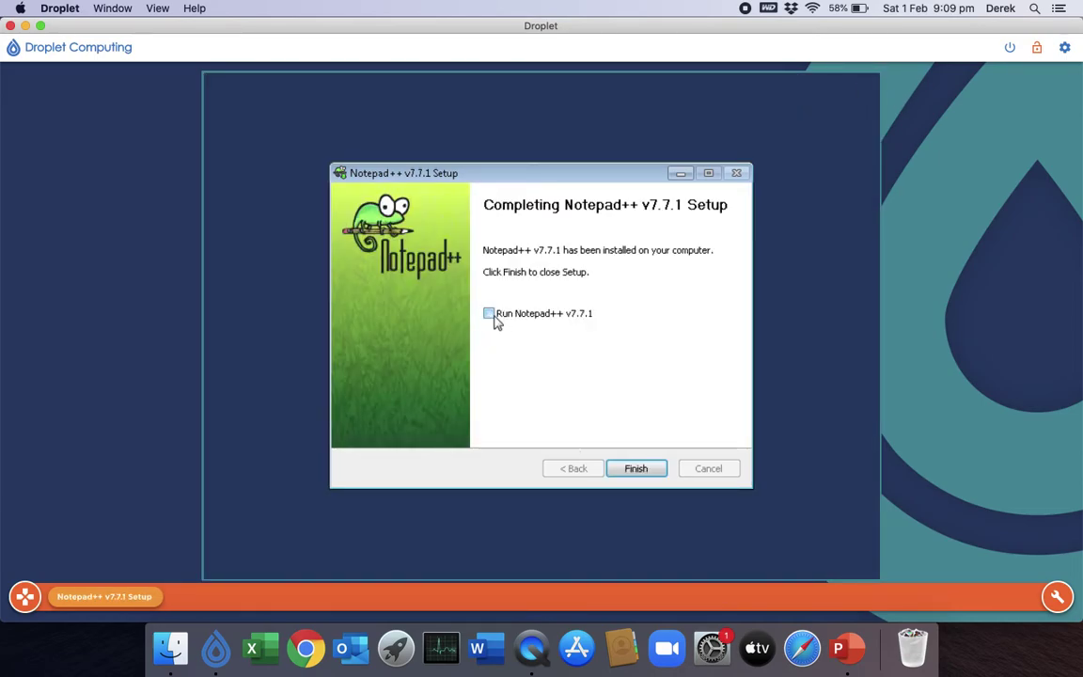
left_click(637, 477)
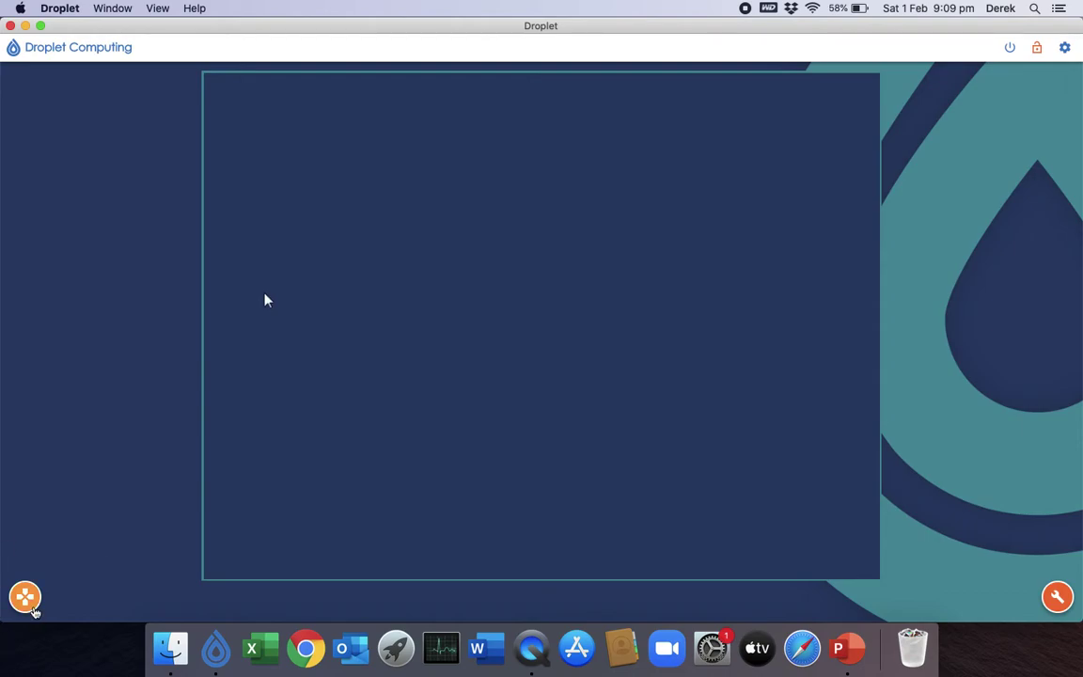
- Return to the apps list and enter a new app's details with the name Notepad++ and path notepad++.exe, leaving the description empty
left_click(32, 607)
left_click(77, 571)
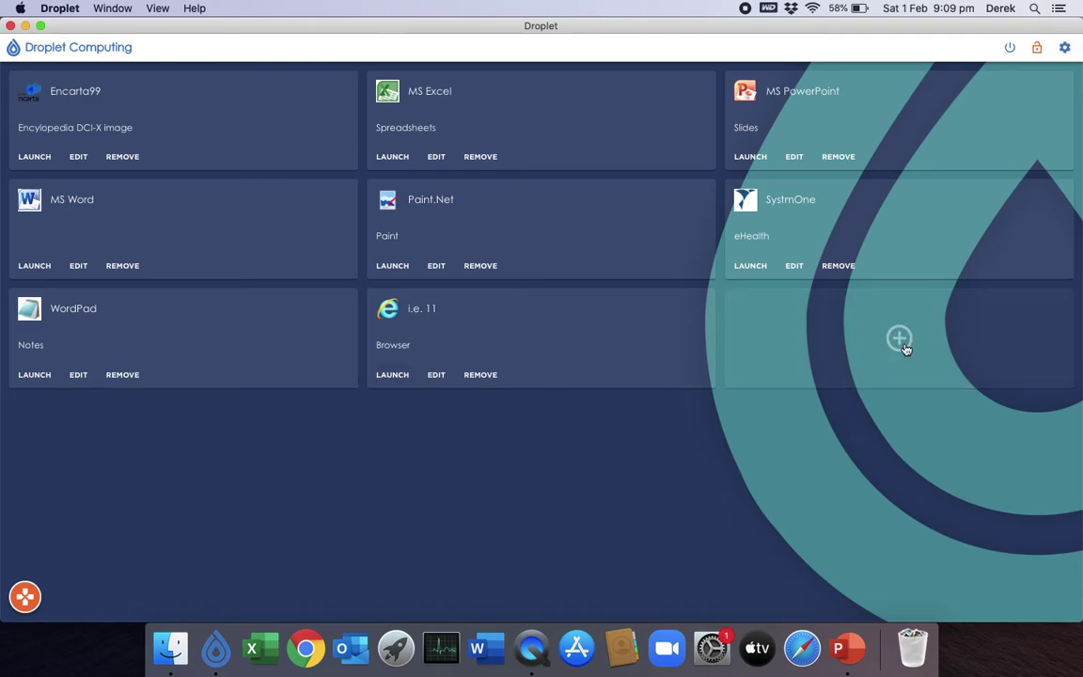
left_click(902, 335)
left_click(407, 293)
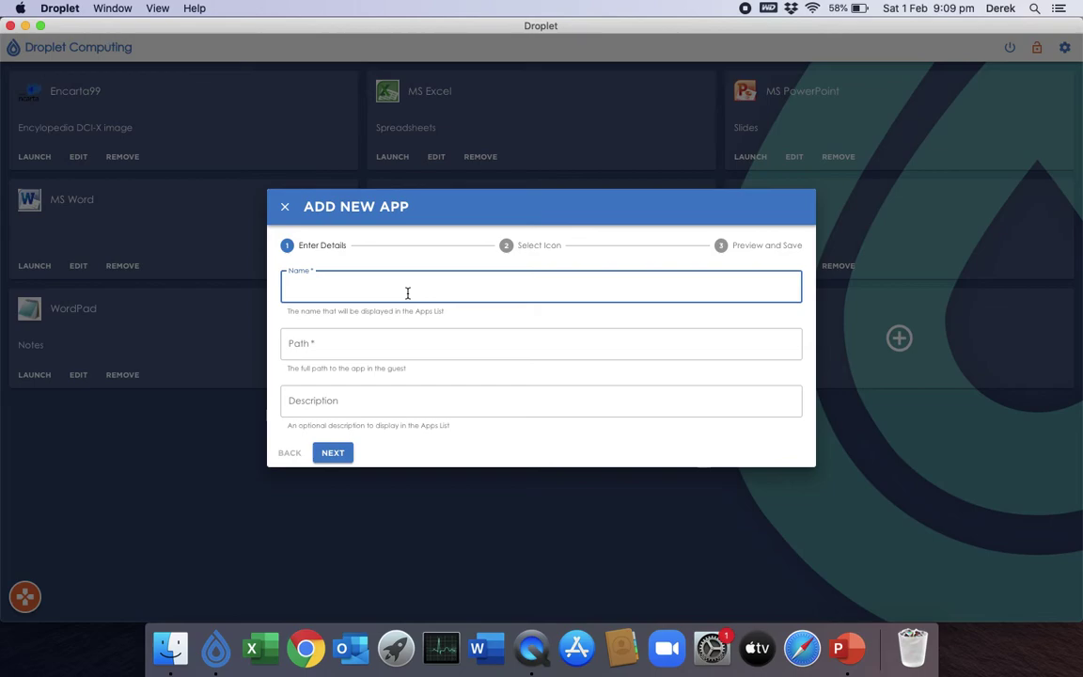
type("Notepad++")
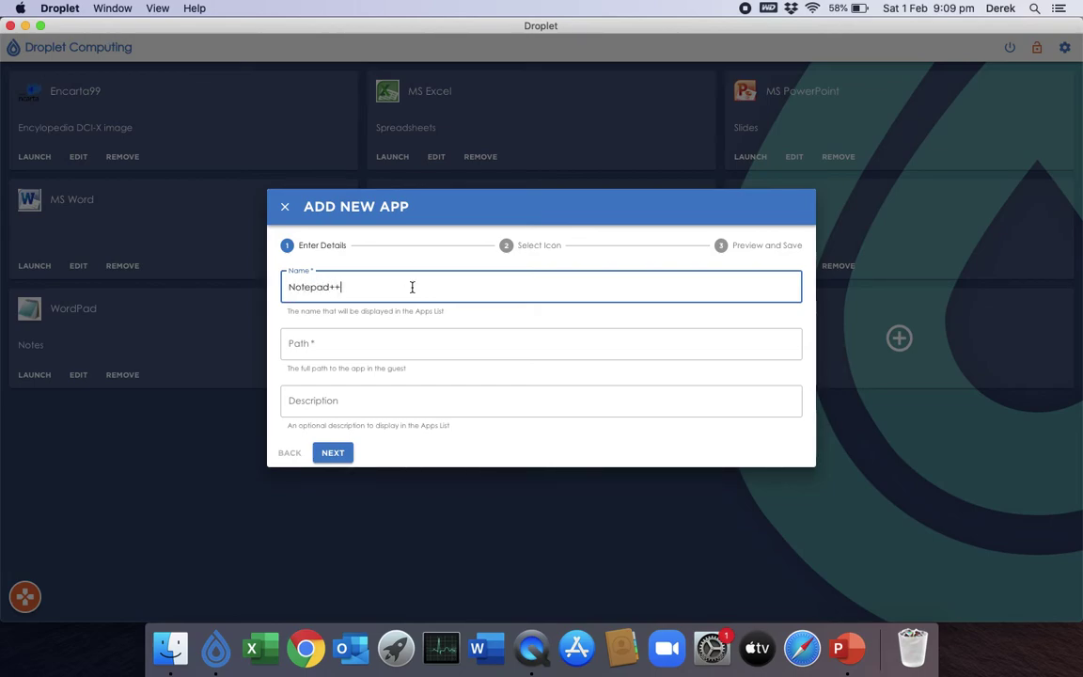
left_click(339, 350)
type("notepad")
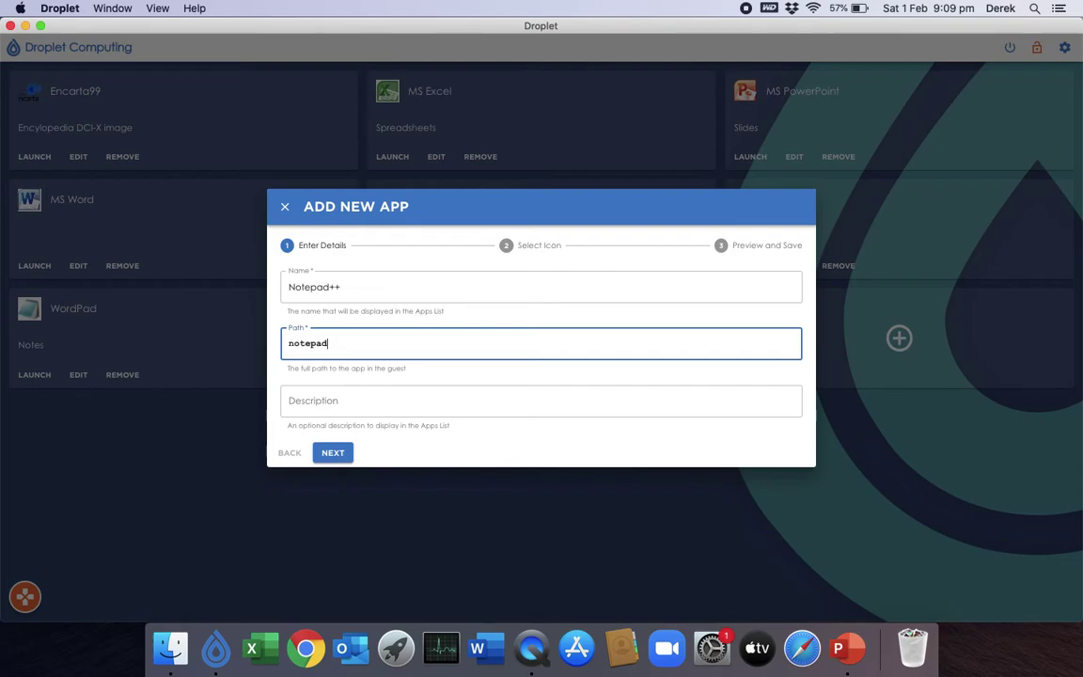
type("++.exe")
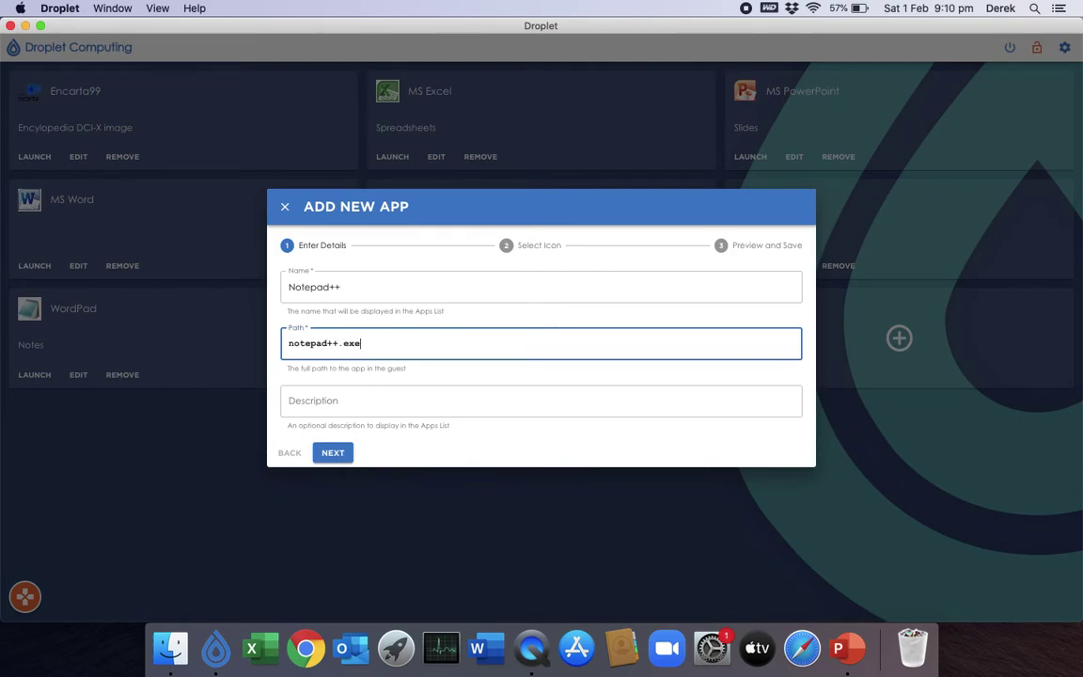
left_click(332, 455)
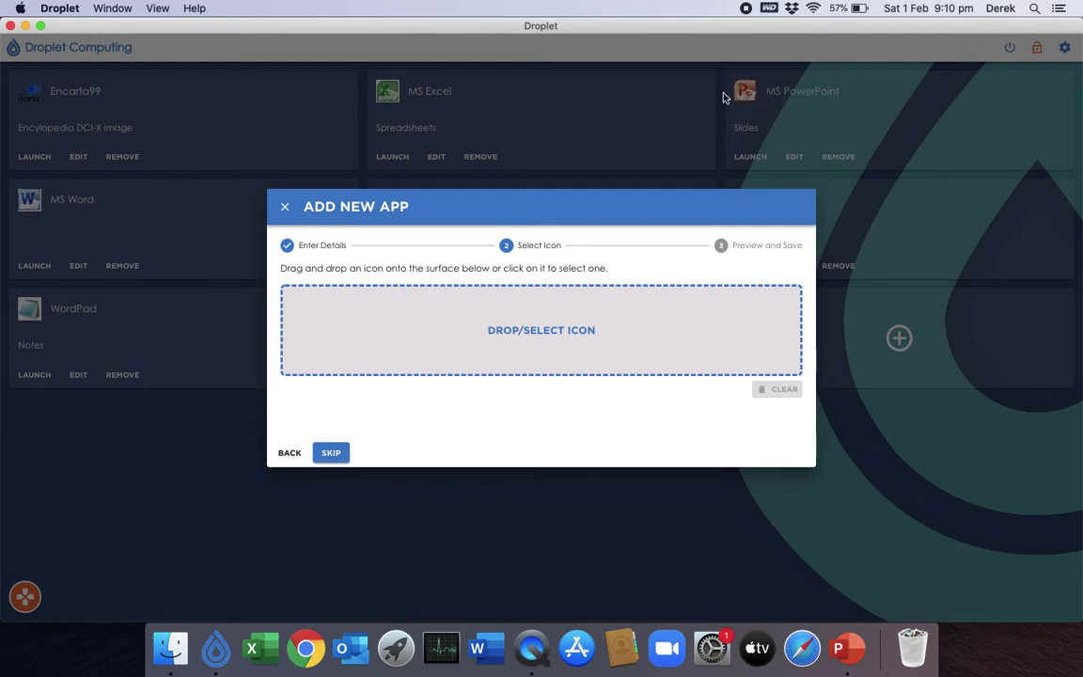
- Save the new app with the Notepad++ logo from the Pictures folder as its icon, and launch it
left_click(527, 340)
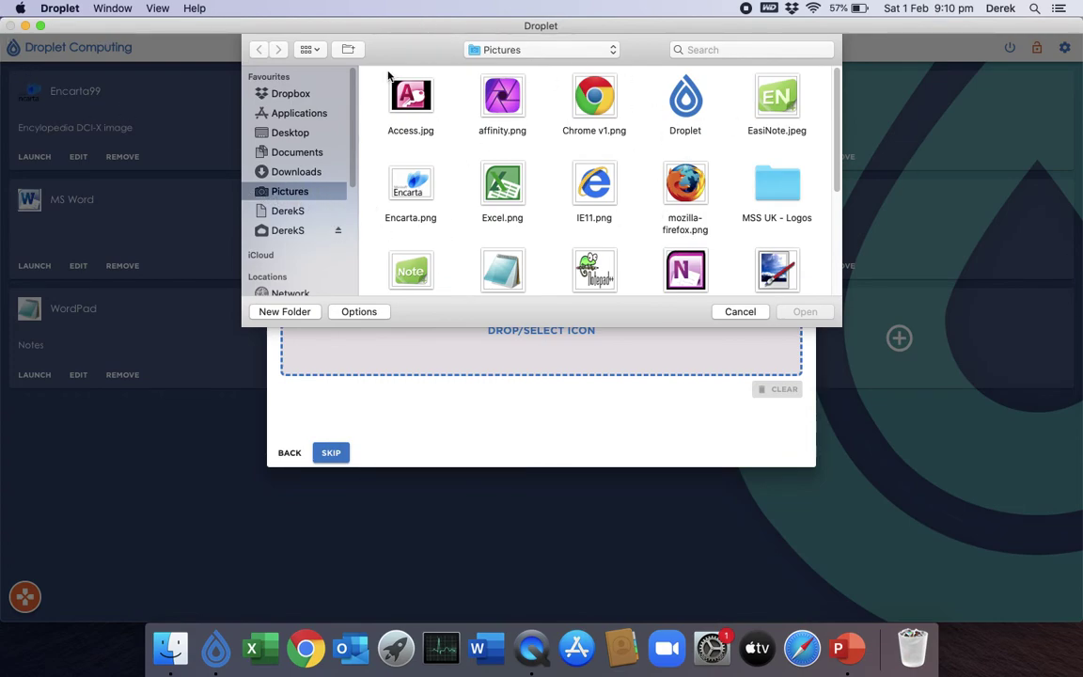
left_click(594, 263)
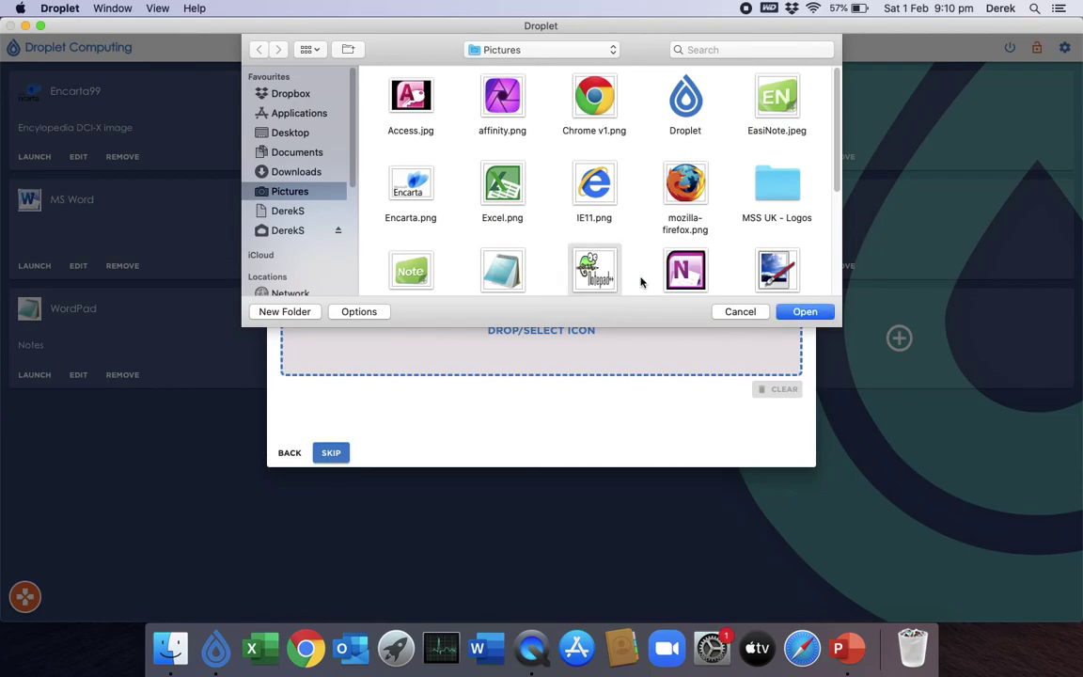
left_click(820, 312)
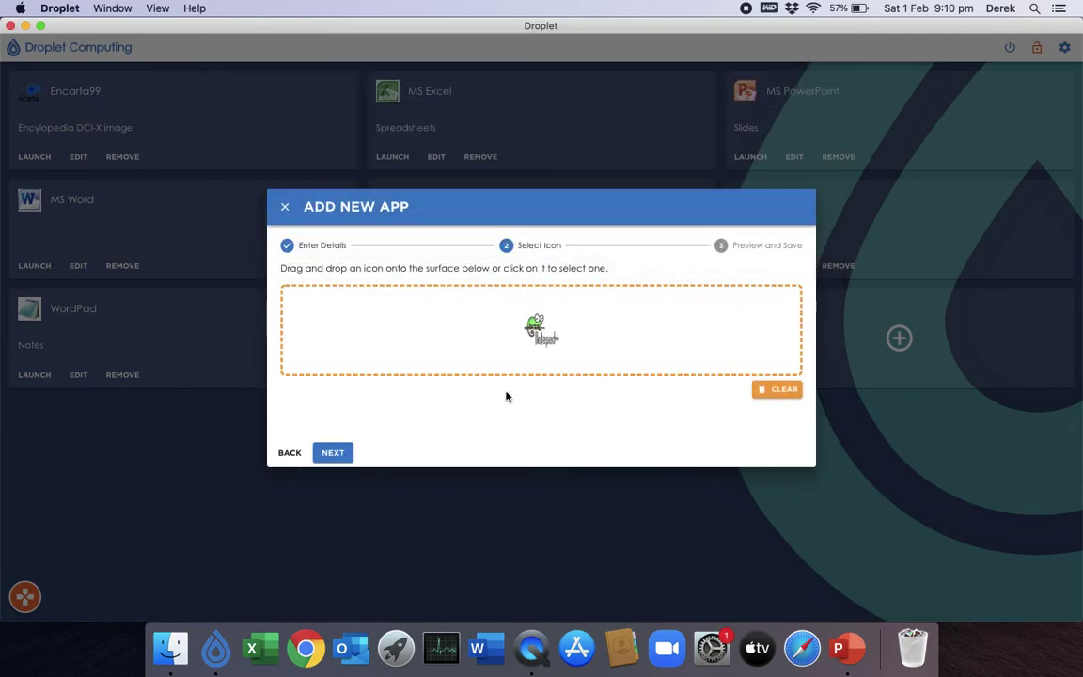
left_click(331, 452)
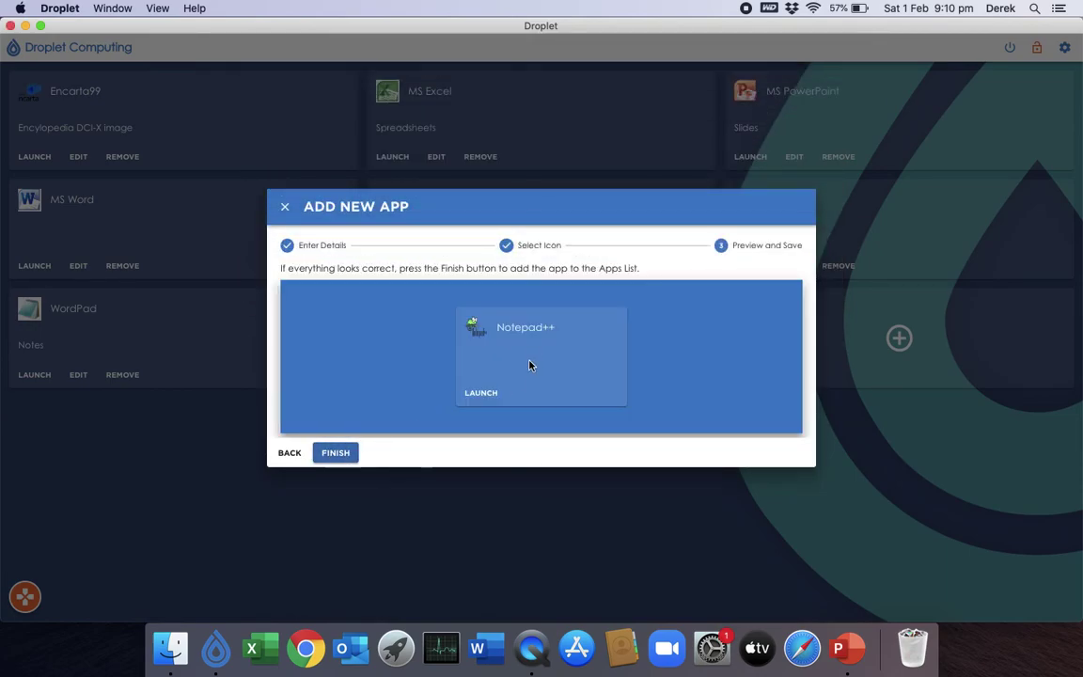
left_click(333, 453)
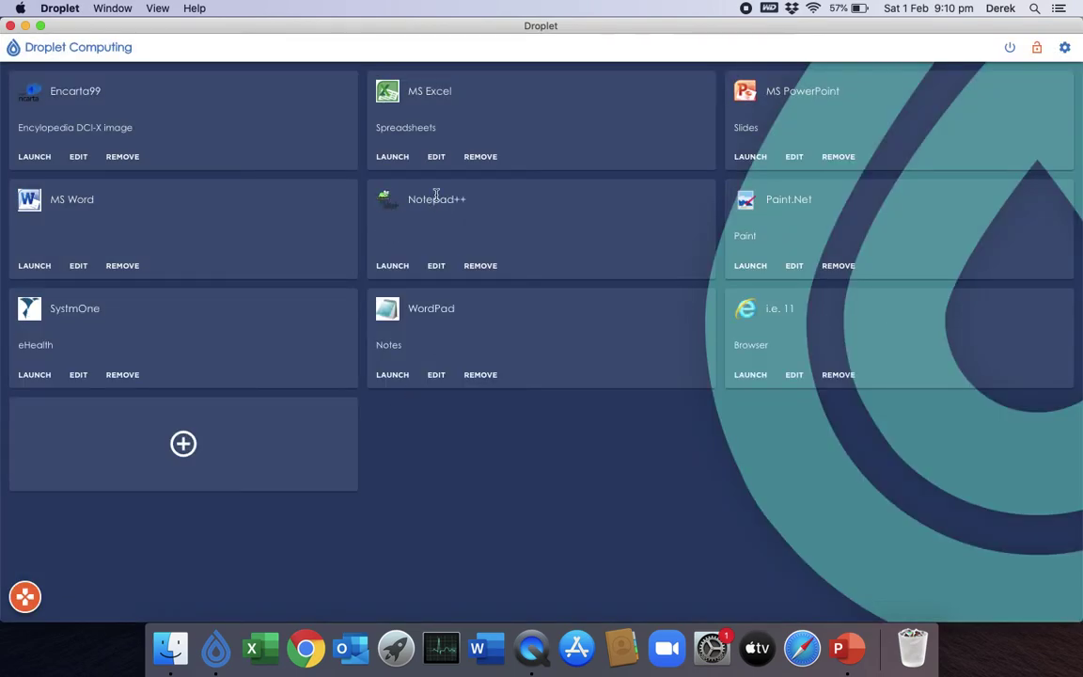
left_click(392, 265)
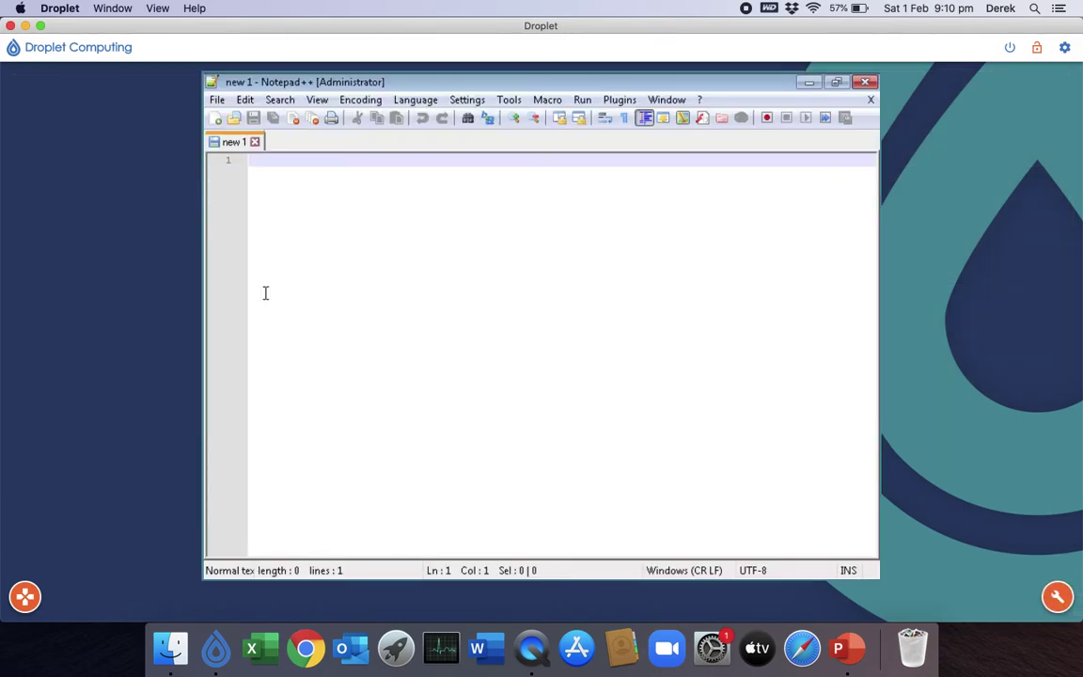